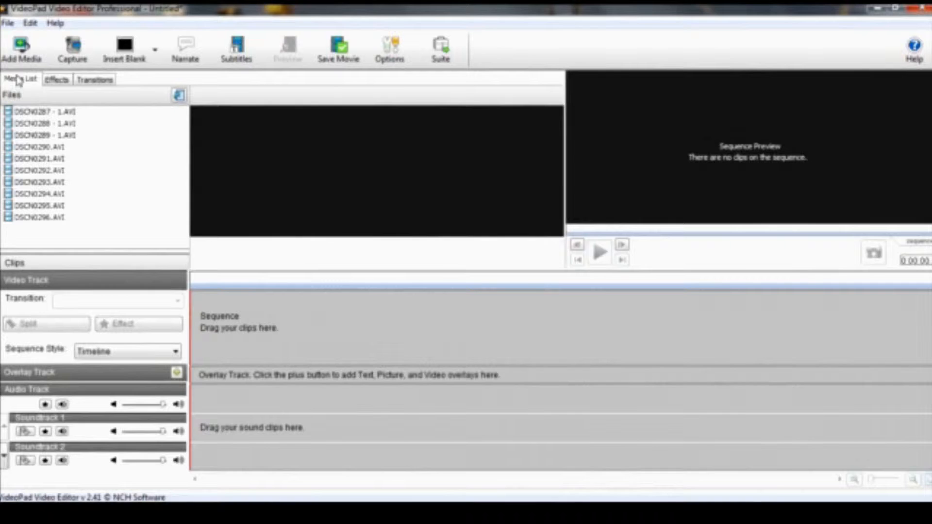
Add all media files from the 103_PANA folder in DCIM on the EOS_DIGITAL drive to the project.
{"action": "left_click", "coordinate": [24, 58]}
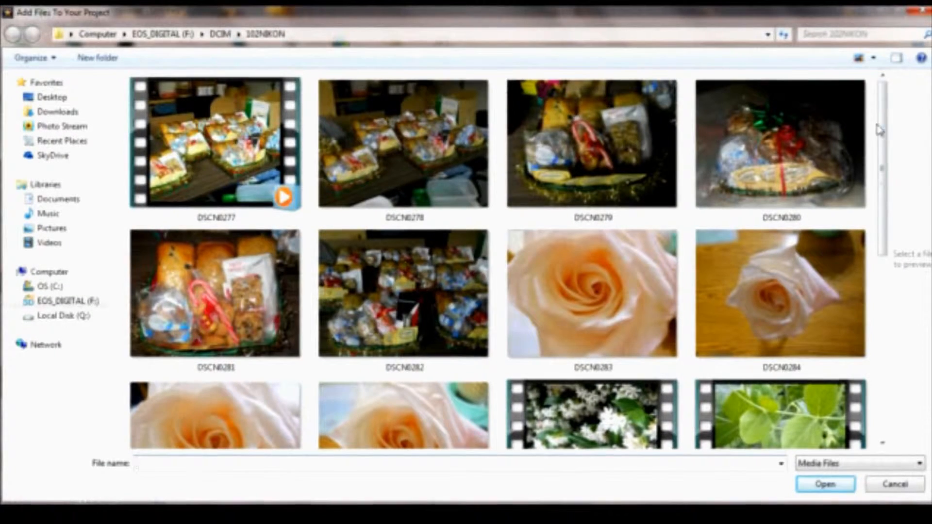
{"action": "scroll", "coordinate": [71, 124], "scroll_direction": "down", "scroll_amount": 5}
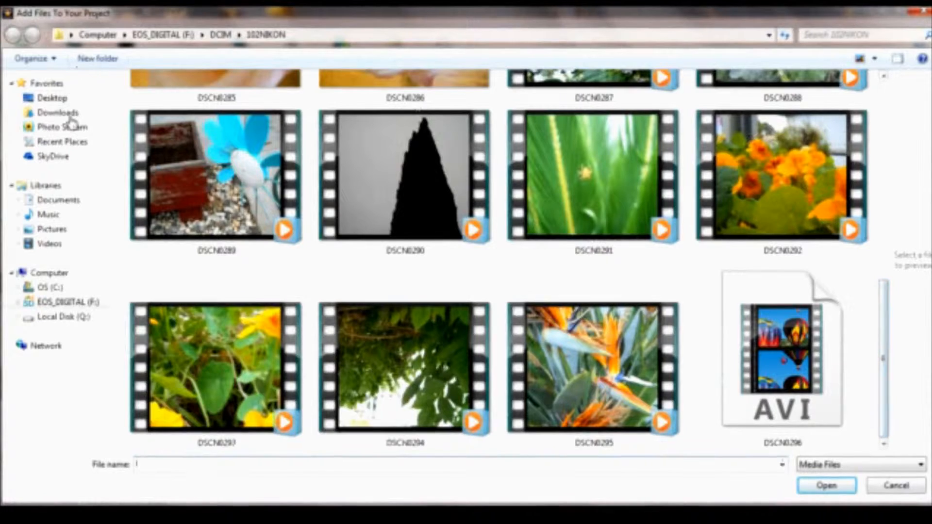
{"action": "left_click", "coordinate": [68, 302]}
{"action": "double_click", "coordinate": [164, 101]}
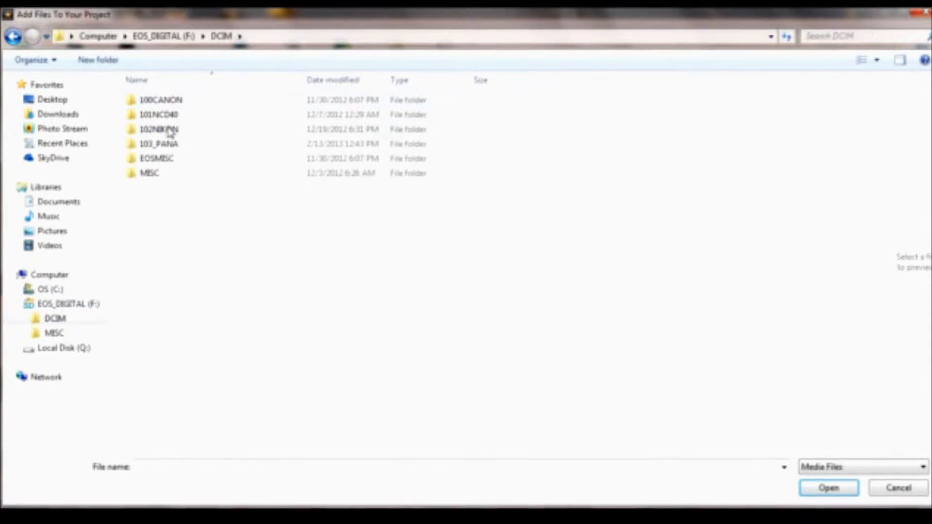
{"action": "double_click", "coordinate": [162, 142]}
{"action": "left_click_drag", "start_coordinate": [854, 308], "coordinate": [184, 80]}
{"action": "left_click", "coordinate": [830, 491]}
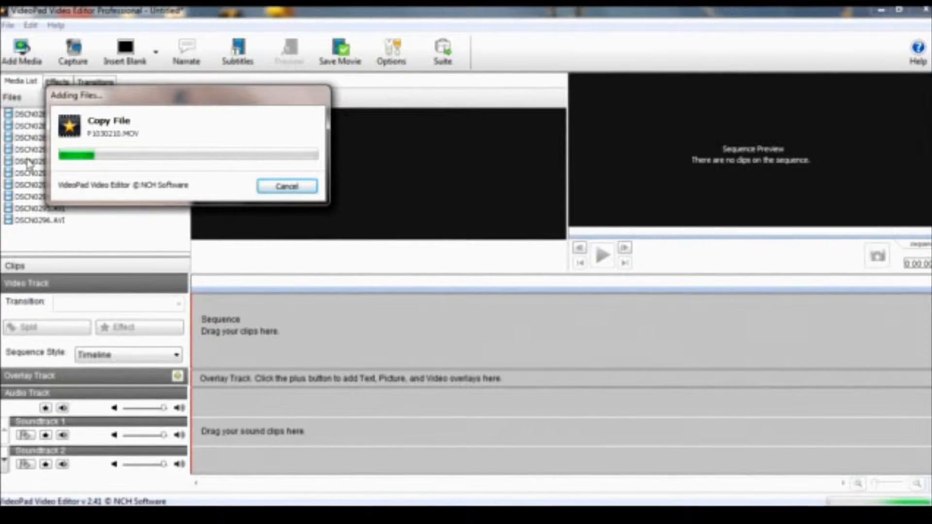
Preview several video files in the media list by selecting them and scrubbing their filmstrips.
{"action": "left_click_drag", "start_coordinate": [201, 100], "coordinate": [330, 91]}
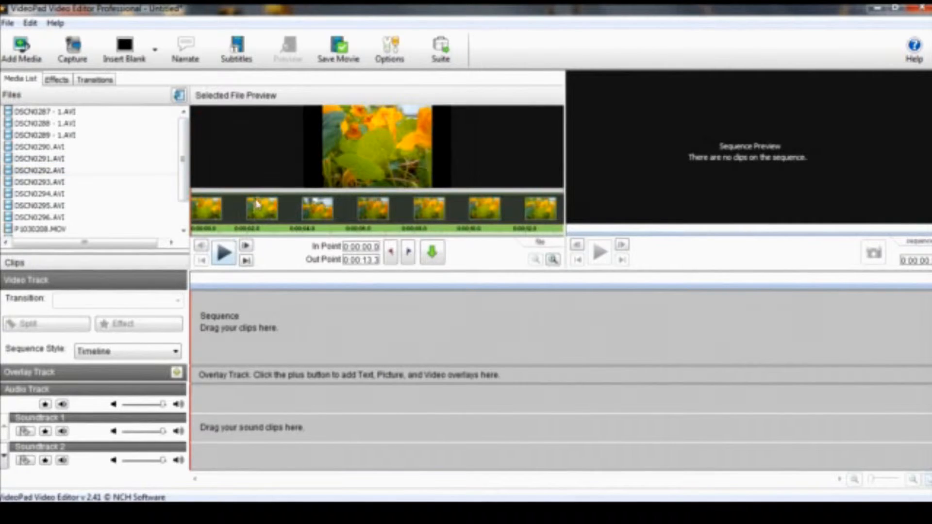
{"action": "left_click_drag", "start_coordinate": [261, 197], "coordinate": [315, 221]}
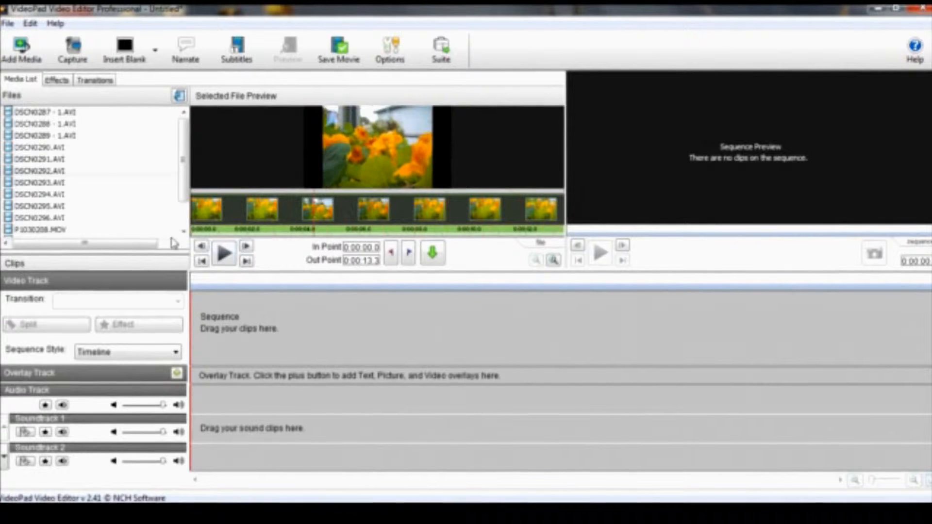
{"action": "left_click", "coordinate": [59, 184]}
{"action": "left_click", "coordinate": [61, 196]}
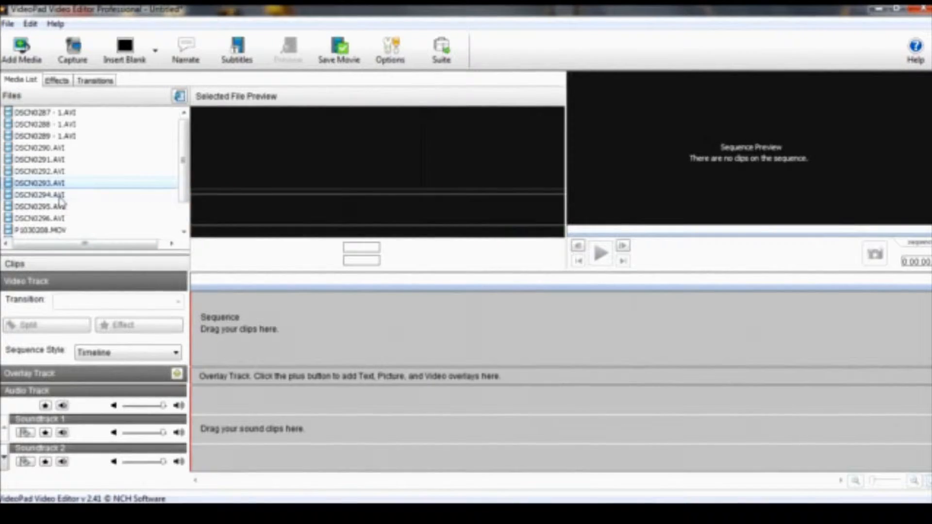
{"action": "left_click_drag", "start_coordinate": [231, 198], "coordinate": [488, 173]}
{"action": "left_click", "coordinate": [101, 174]}
{"action": "left_click", "coordinate": [90, 145]}
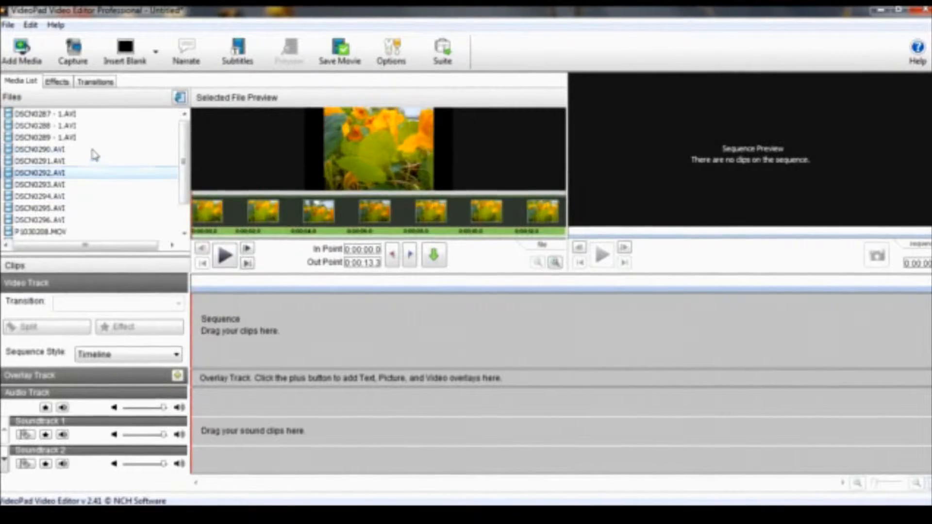
{"action": "left_click_drag", "start_coordinate": [348, 199], "coordinate": [308, 191]}
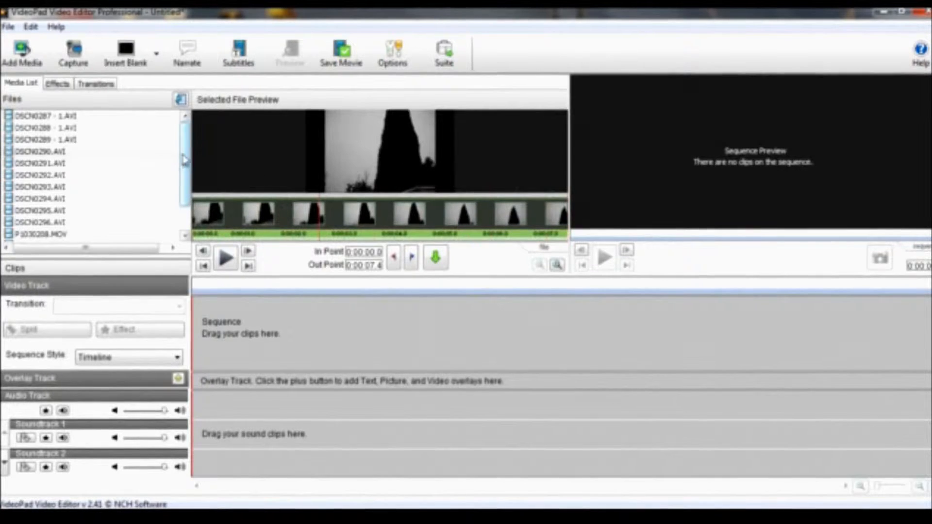
{"action": "left_click_drag", "start_coordinate": [249, 200], "coordinate": [290, 281]}
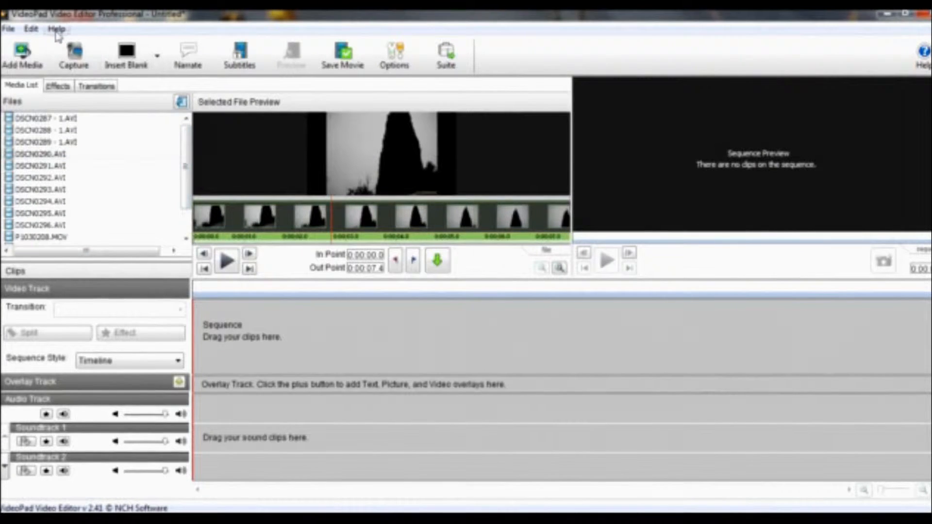
Add the Tycho - Dive.mp3 music file to the project so it sits on Soundtrack 1.
{"action": "left_click", "coordinate": [20, 60]}
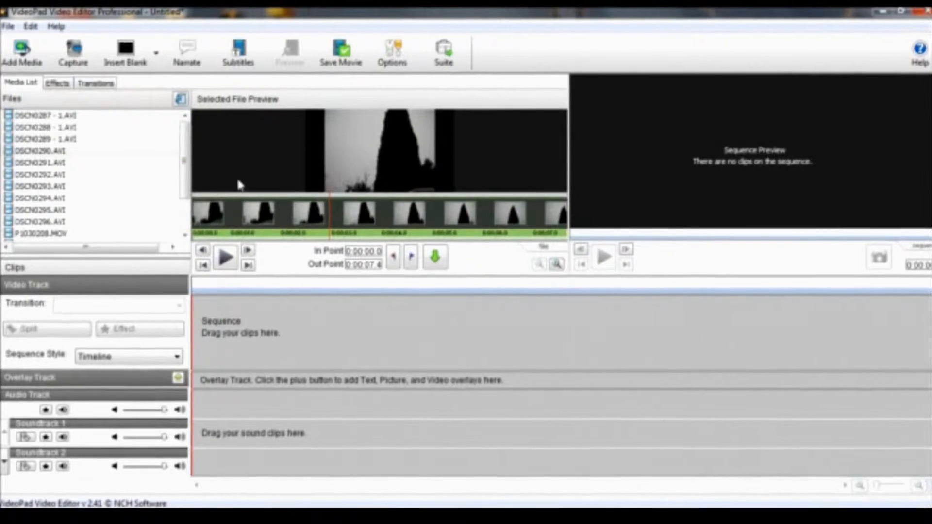
{"action": "scroll", "coordinate": [97, 194], "scroll_direction": "down", "scroll_amount": 2}
{"action": "left_click", "coordinate": [76, 238]}
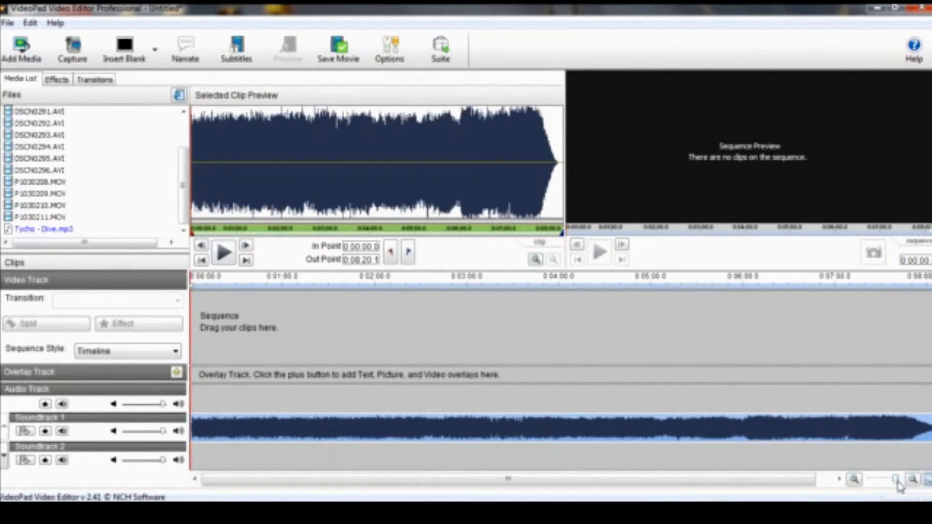
Zoom the timeline in and out to inspect the music clip on Soundtrack 1.
{"action": "left_click_drag", "start_coordinate": [896, 483], "coordinate": [873, 484]}
{"action": "left_click_drag", "start_coordinate": [232, 420], "coordinate": [200, 436]}
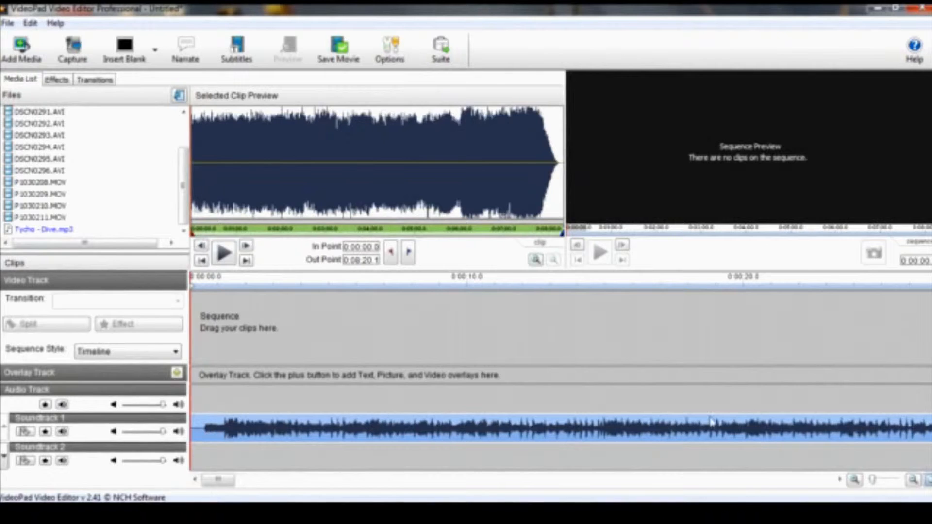
{"action": "left_click_drag", "start_coordinate": [875, 482], "coordinate": [875, 482]}
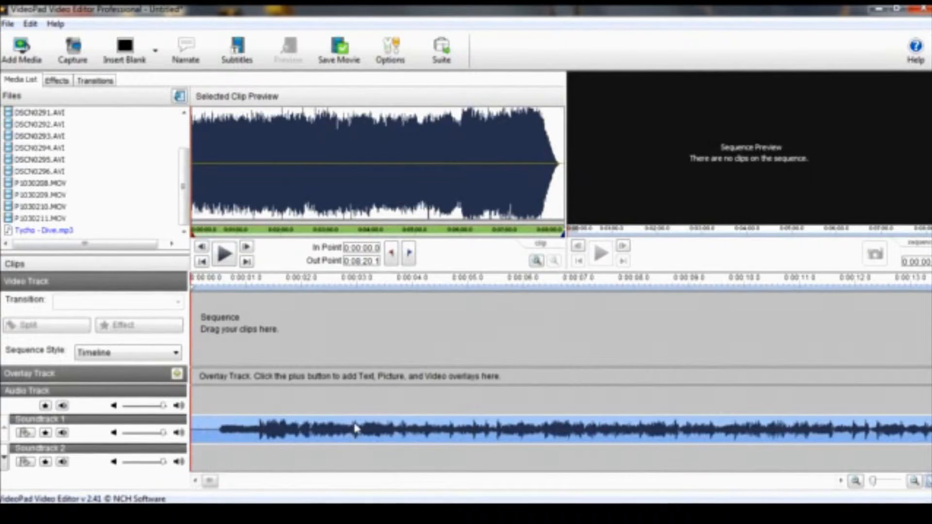
{"action": "left_click_drag", "start_coordinate": [876, 484], "coordinate": [899, 483]}
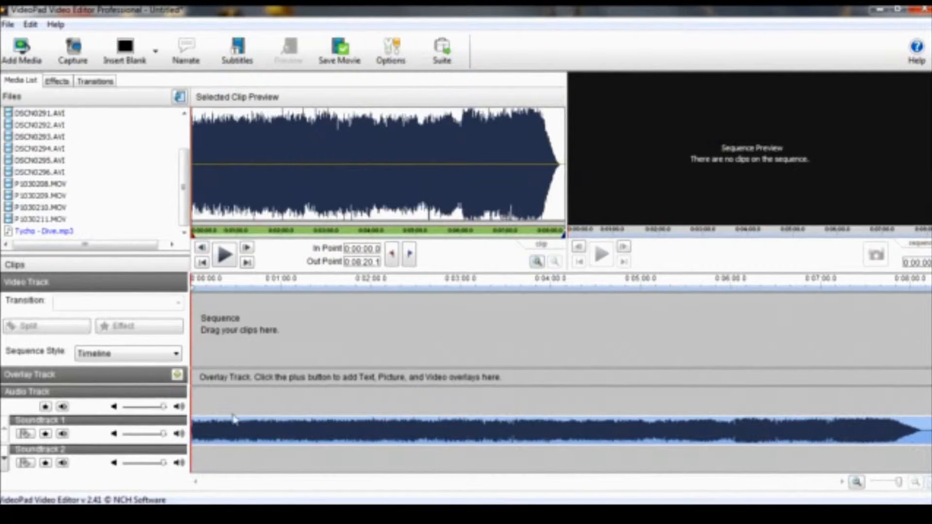
{"action": "left_click_drag", "start_coordinate": [901, 483], "coordinate": [892, 486]}
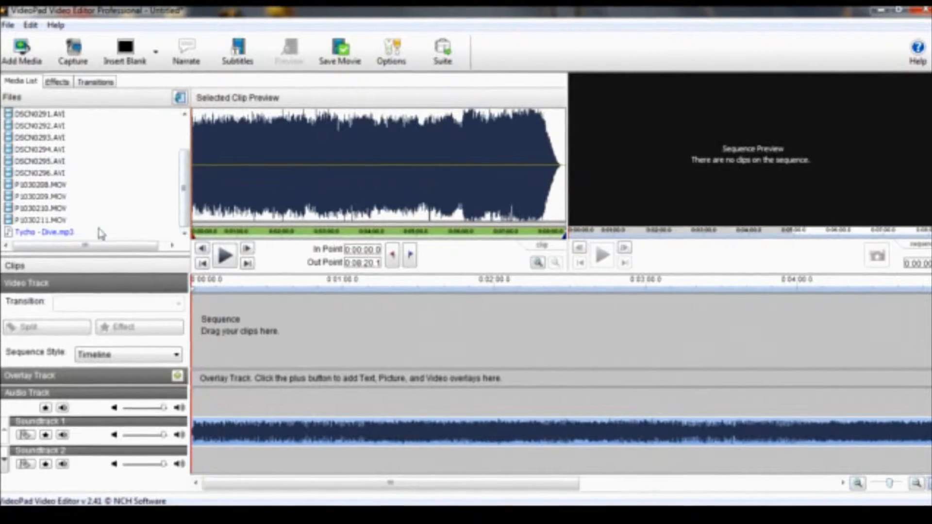
Browse through the video files in the media list to choose the opening clip.
{"action": "left_click", "coordinate": [57, 81]}
{"action": "left_click", "coordinate": [20, 81]}
{"action": "left_click", "coordinate": [84, 162]}
{"action": "left_click", "coordinate": [79, 174]}
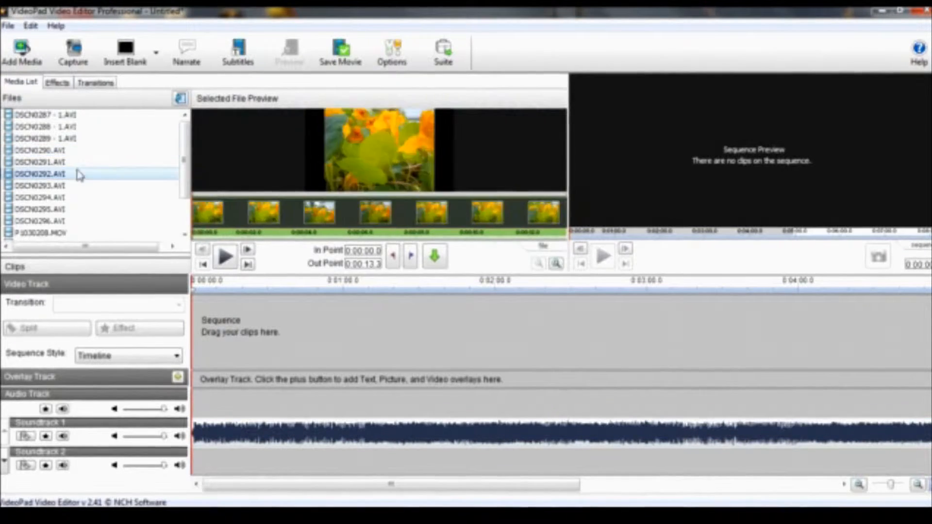
{"action": "left_click", "coordinate": [77, 198]}
{"action": "left_click", "coordinate": [70, 210]}
{"action": "left_click", "coordinate": [73, 197]}
{"action": "left_click", "coordinate": [72, 173]}
{"action": "left_click", "coordinate": [68, 152]}
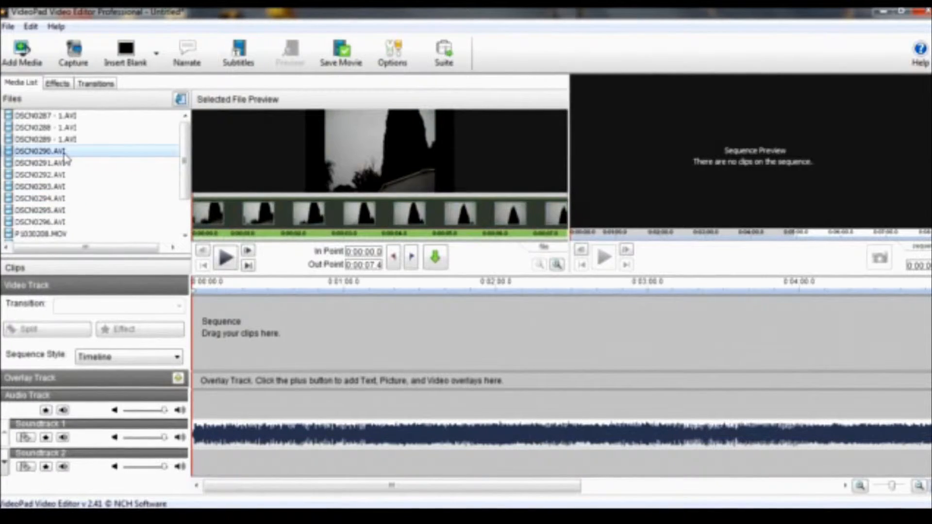
Place DSCN0290.AVI at the start of the video track, unlink its sound and delete that sound clip.
{"action": "left_click_drag", "start_coordinate": [46, 151], "coordinate": [257, 340]}
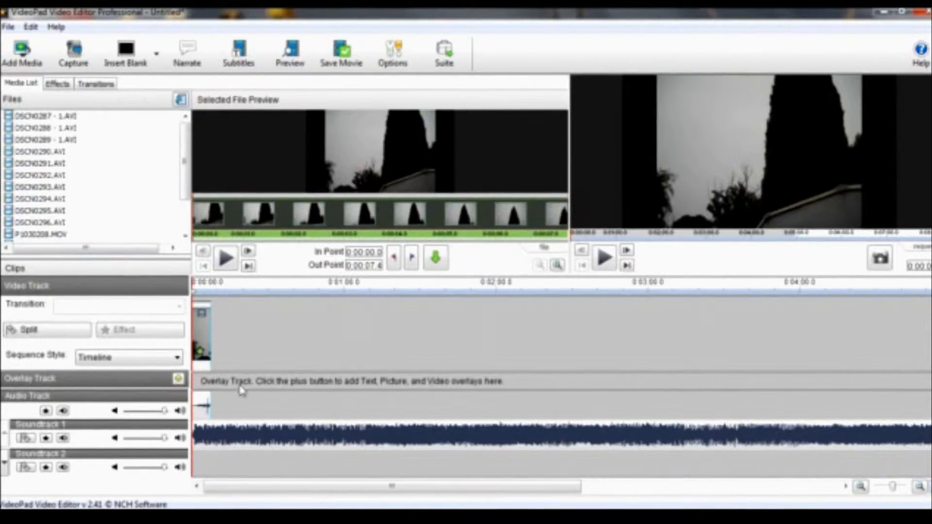
{"action": "right_click", "coordinate": [209, 408]}
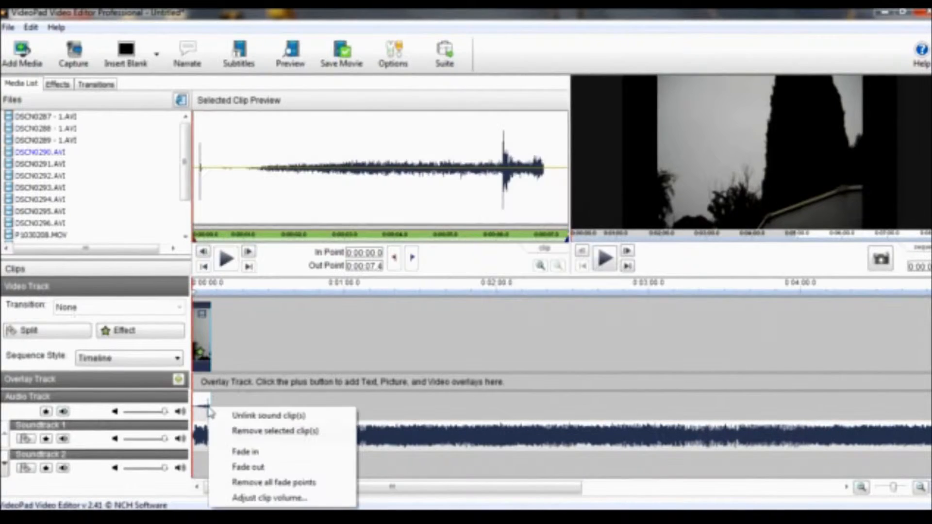
{"action": "left_click", "coordinate": [236, 420]}
{"action": "left_click_drag", "start_coordinate": [202, 408], "coordinate": [204, 466]}
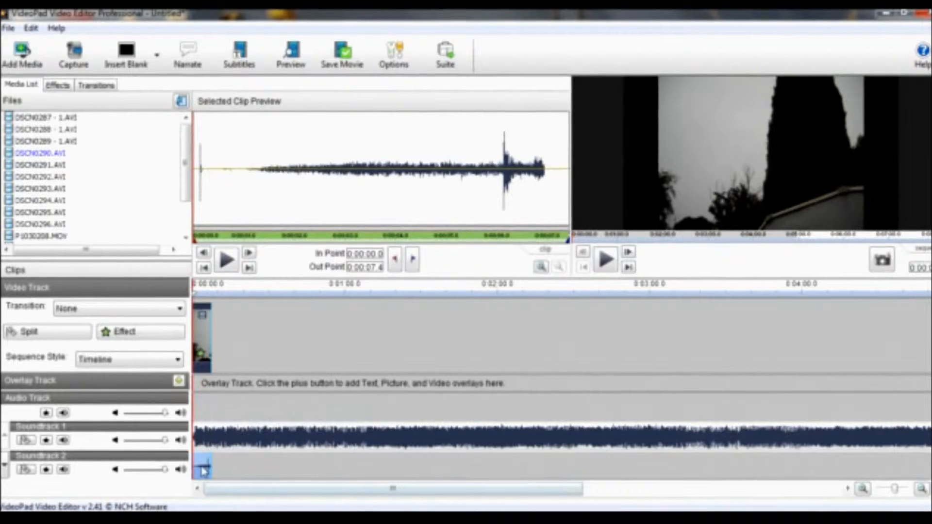
{"action": "key", "text": "Delete"}
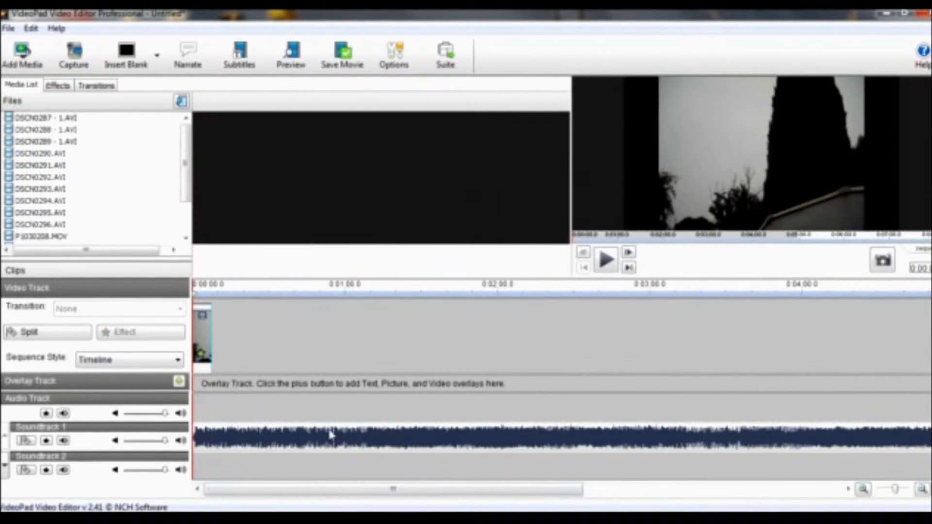
Add DSCN0291.AVI after the first clip on the video track and remove its linked sound clip.
{"action": "left_click", "coordinate": [210, 357]}
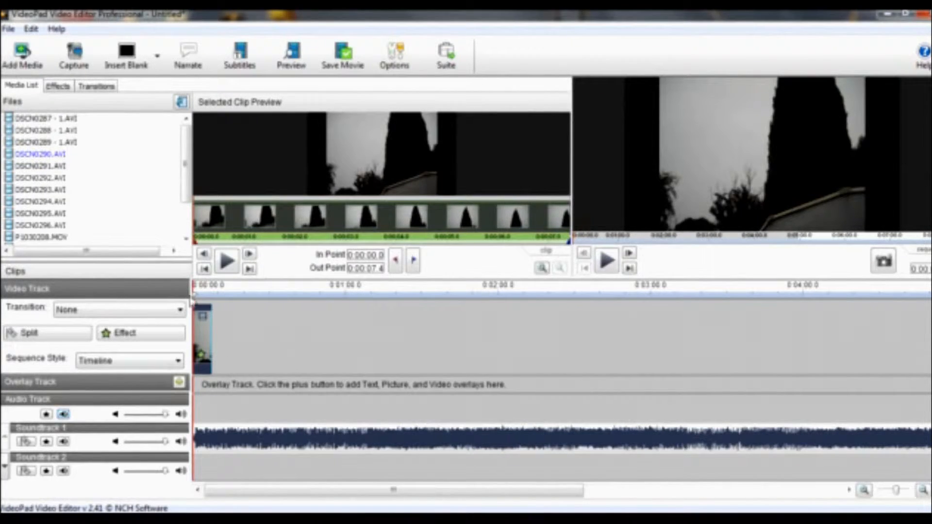
{"action": "left_click", "coordinate": [60, 167]}
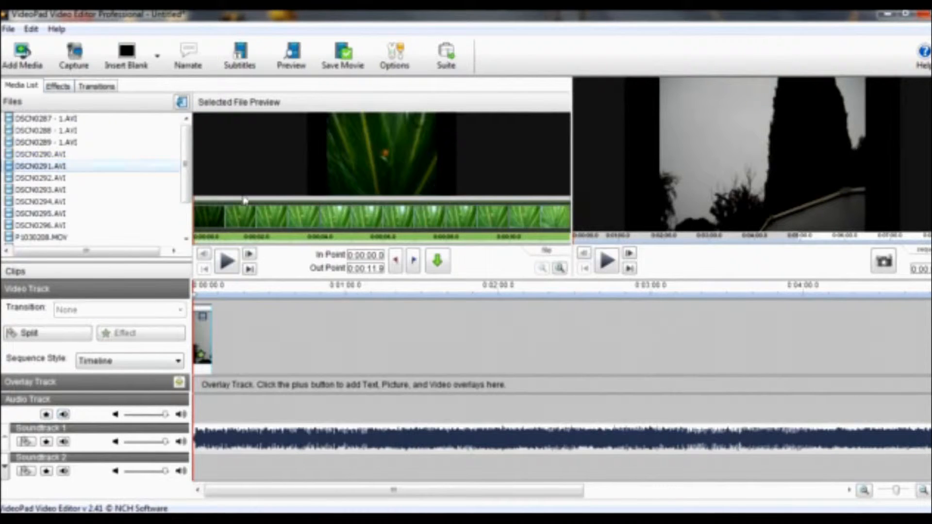
{"action": "left_click_drag", "start_coordinate": [19, 170], "coordinate": [253, 348]}
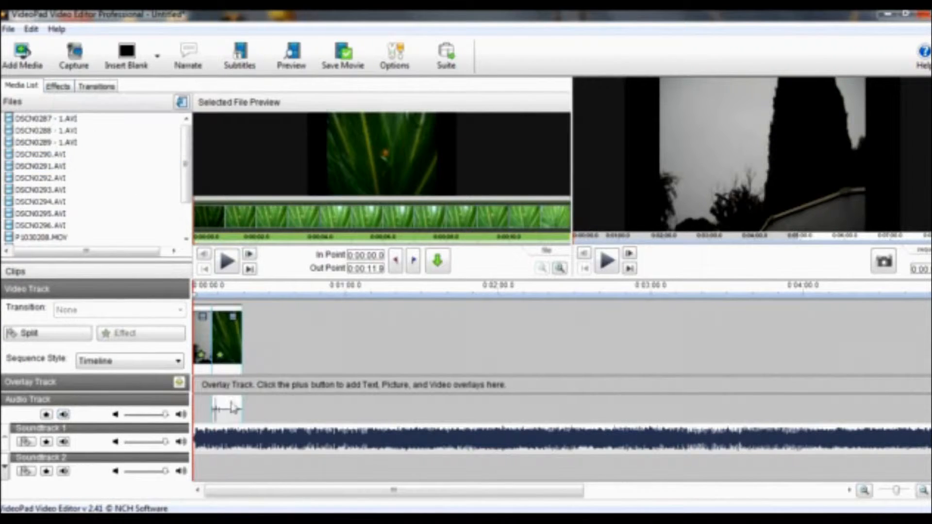
{"action": "right_click", "coordinate": [235, 406]}
{"action": "left_click", "coordinate": [265, 429]}
{"action": "left_click", "coordinate": [228, 325]}
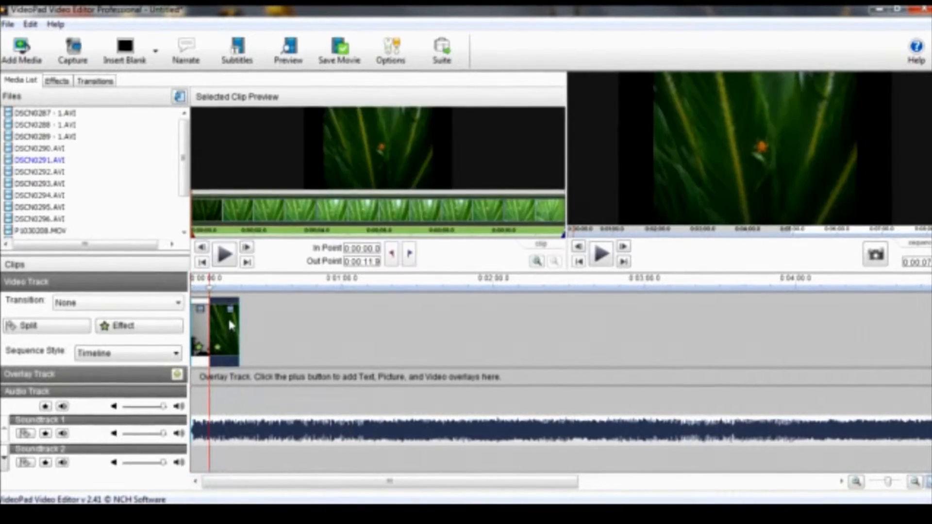
Play the sequence and delete the short trailing section of the first clip.
{"action": "left_click", "coordinate": [195, 306]}
{"action": "left_click", "coordinate": [604, 258]}
{"action": "key", "text": "space"}
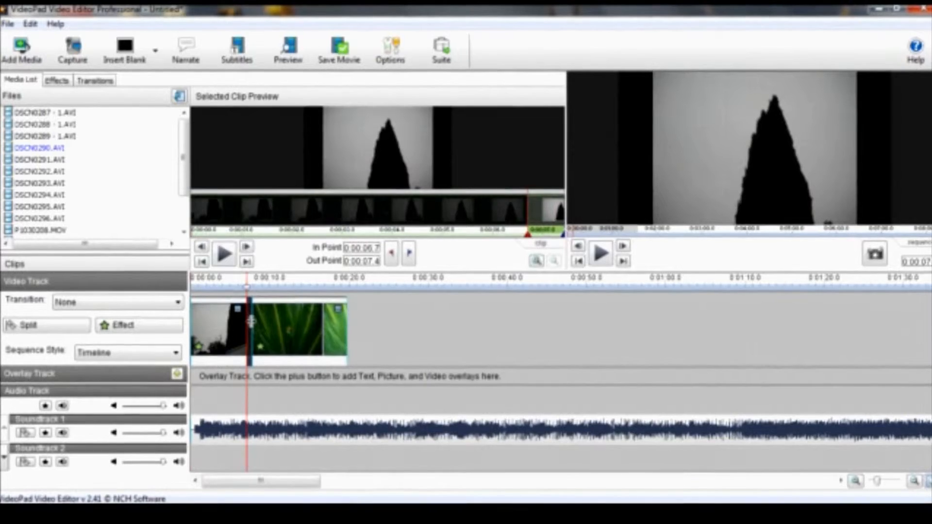
{"action": "key", "text": "Delete"}
{"action": "key", "text": "space"}
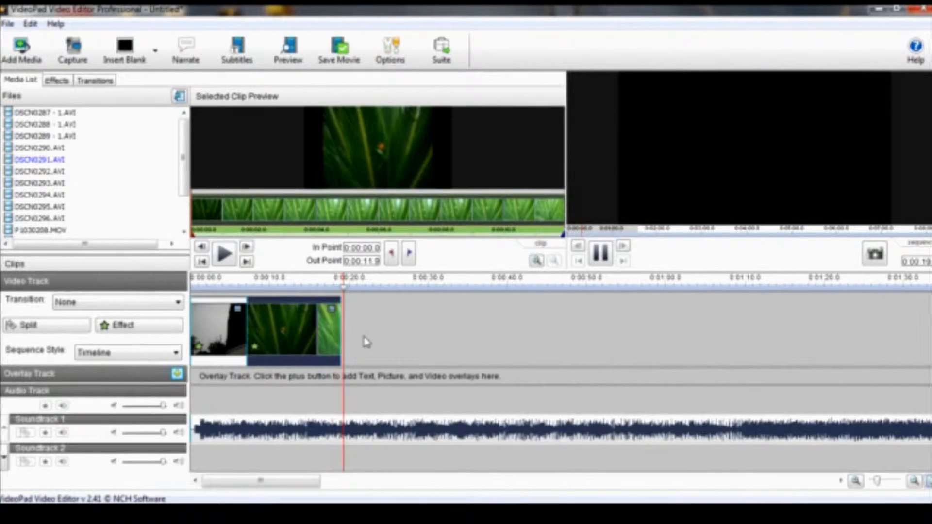
Split the second clip at the playhead and delete its first portion.
{"action": "left_click_drag", "start_coordinate": [347, 290], "coordinate": [304, 291]}
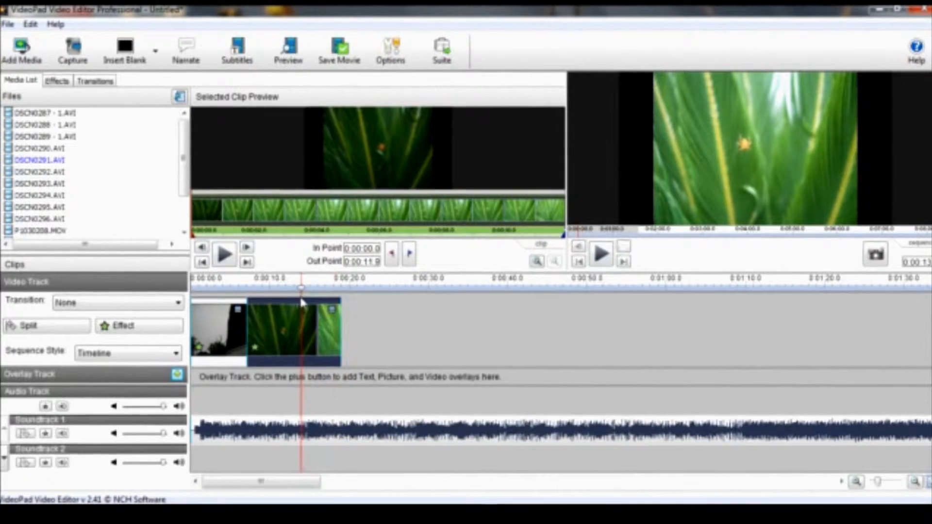
{"action": "left_click_drag", "start_coordinate": [298, 297], "coordinate": [290, 314]}
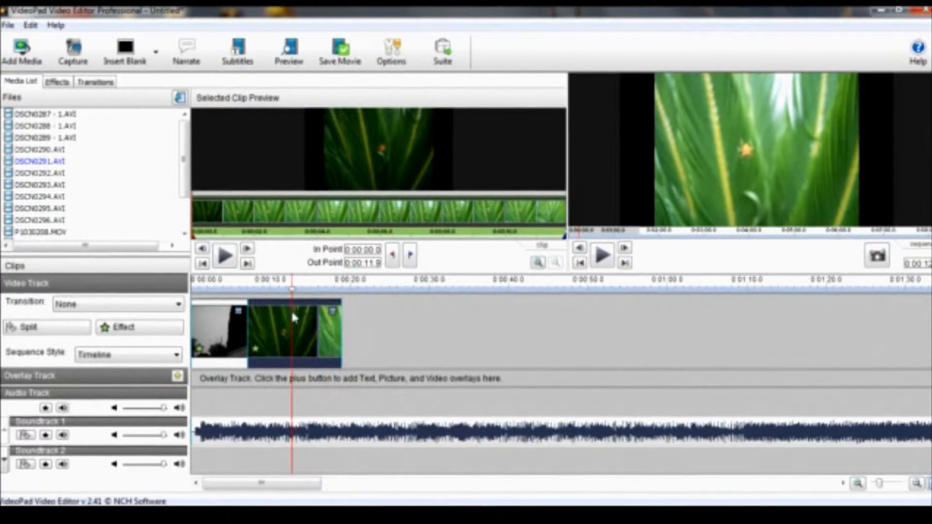
{"action": "key", "text": "l"}
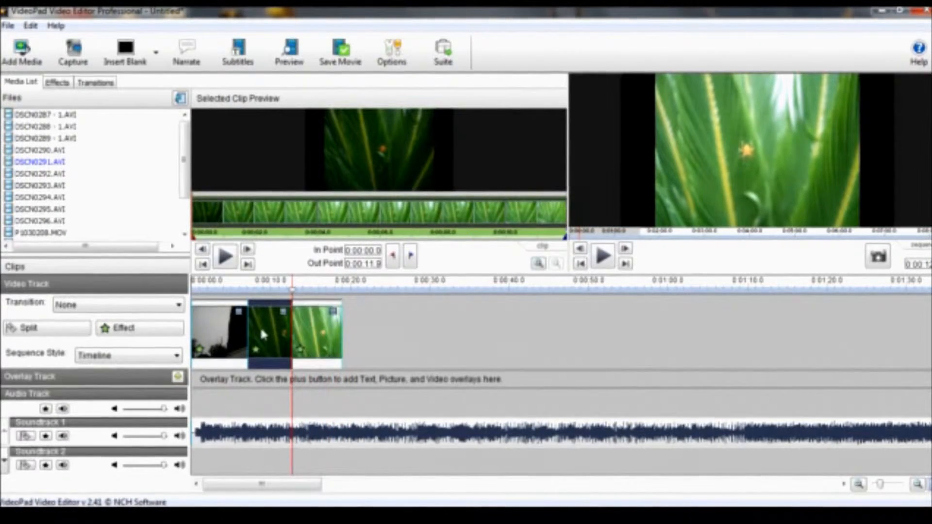
{"action": "key", "text": "Delete"}
{"action": "key", "text": "space"}
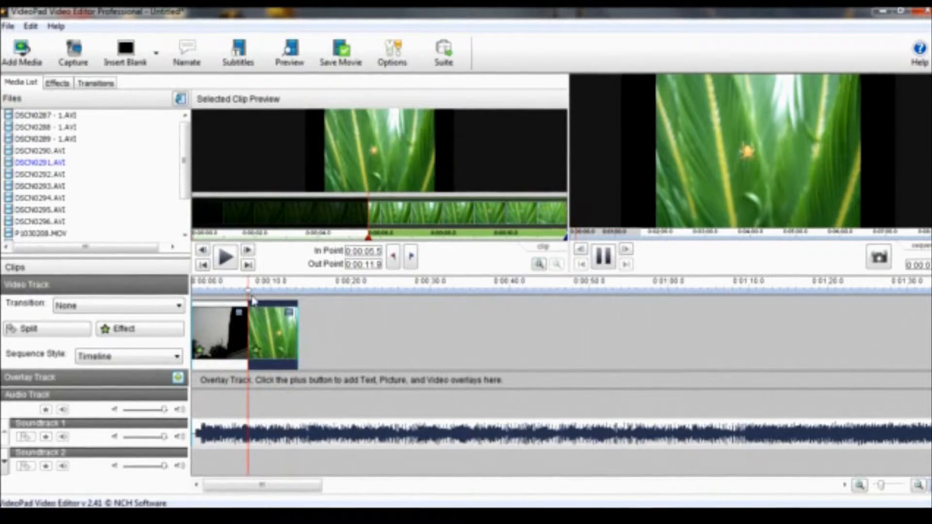
Add DSCN0292.AVI after the second clip on the video track, unlink its sound and delete that sound clip.
{"action": "key", "text": "space"}
{"action": "left_click_drag", "start_coordinate": [252, 293], "coordinate": [181, 299]}
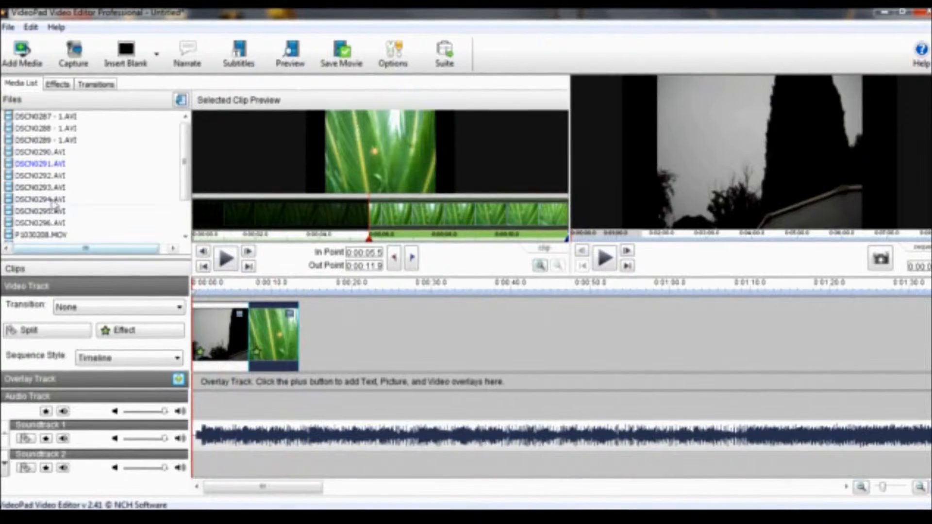
{"action": "left_click", "coordinate": [62, 178]}
{"action": "left_click_drag", "start_coordinate": [59, 183], "coordinate": [315, 335]}
{"action": "right_click", "coordinate": [358, 413]}
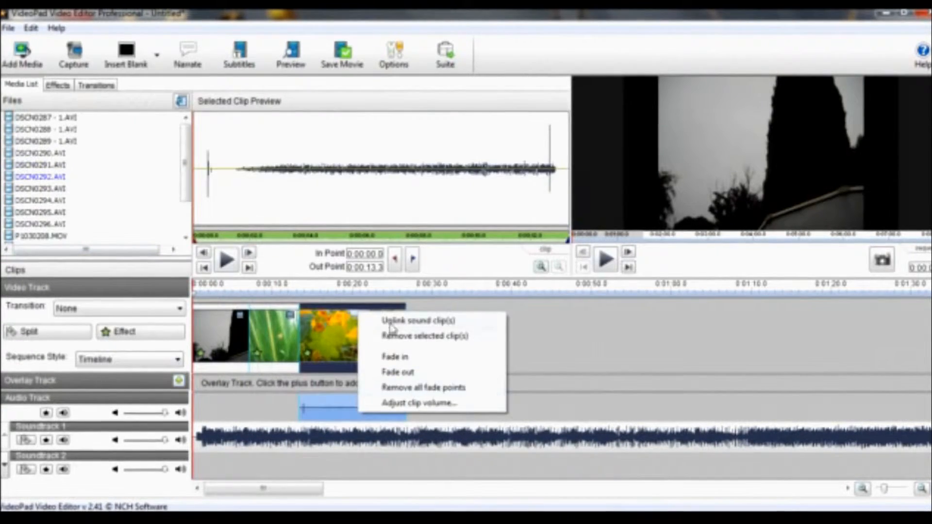
{"action": "left_click", "coordinate": [391, 322]}
{"action": "left_click", "coordinate": [347, 471]}
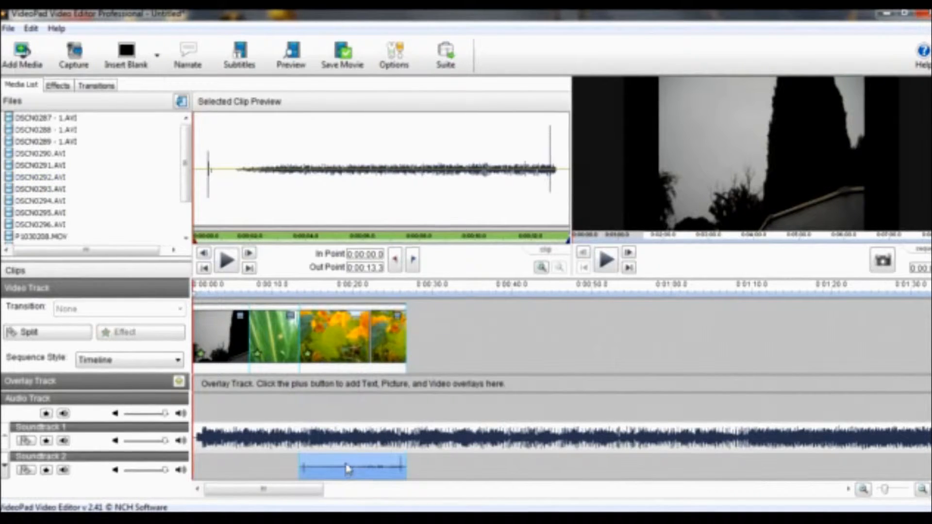
{"action": "key", "text": "Delete"}
Insert DSCN0294.AVI at the playhead on the video track, unlink its sound and delete that sound clip.
{"action": "left_click", "coordinate": [318, 350]}
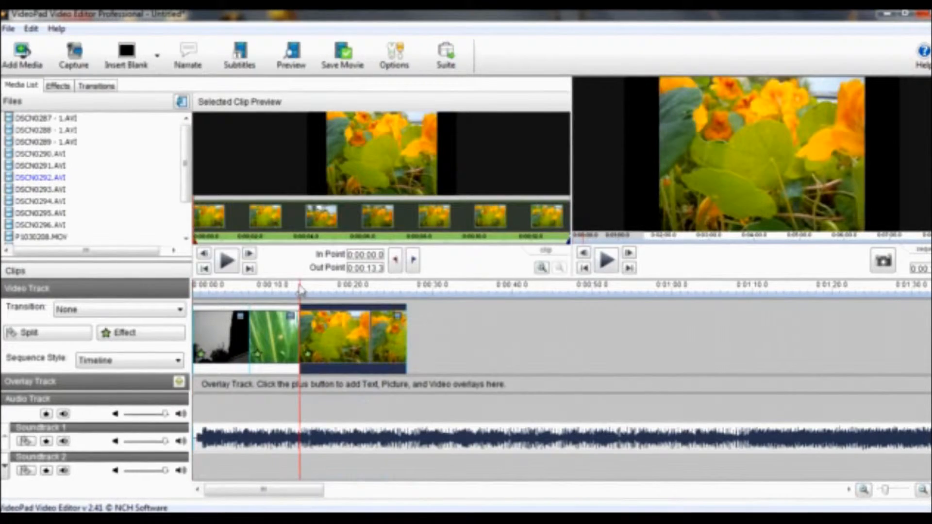
{"action": "key", "text": "space"}
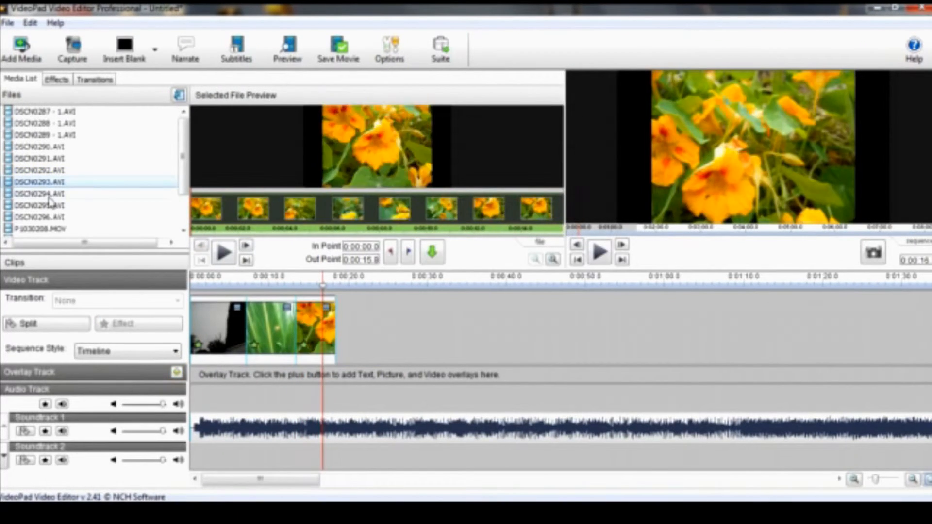
{"action": "left_click_drag", "start_coordinate": [50, 202], "coordinate": [356, 340]}
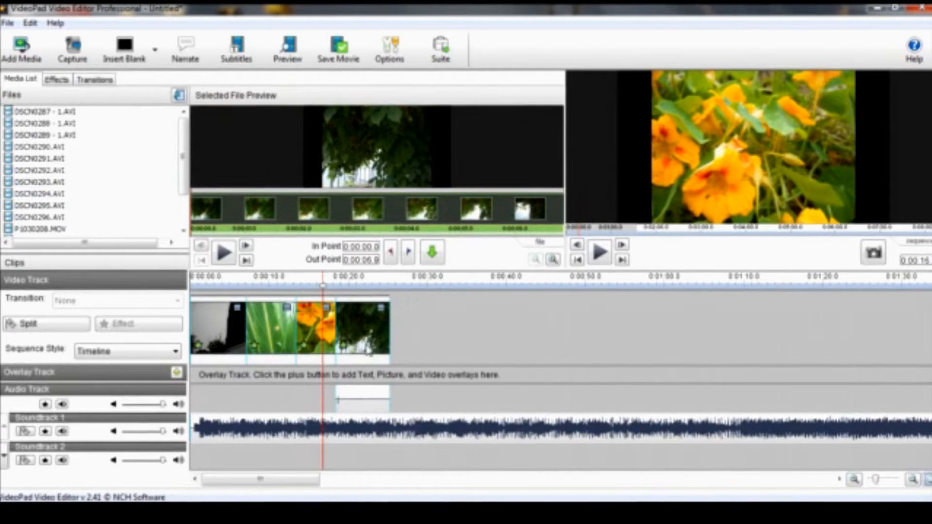
{"action": "right_click", "coordinate": [362, 409]}
{"action": "left_click", "coordinate": [388, 319]}
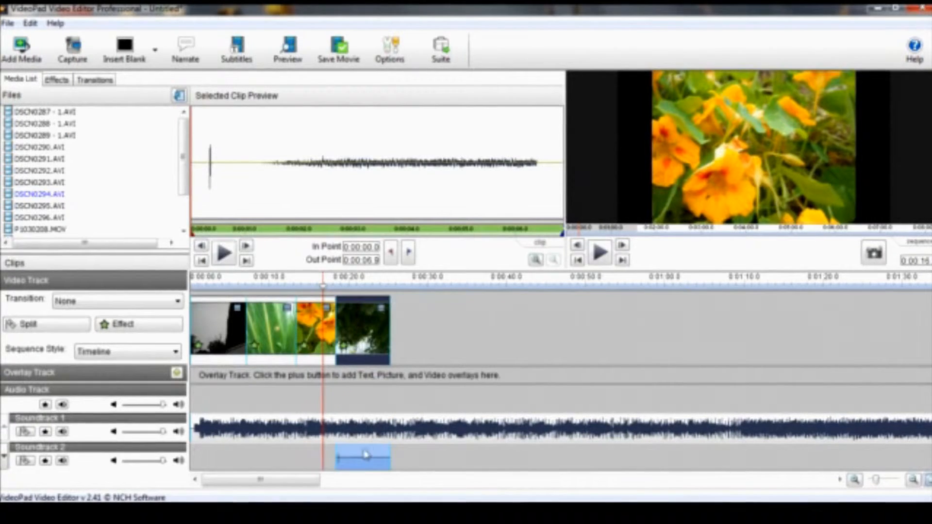
{"action": "left_click", "coordinate": [363, 463]}
{"action": "key", "text": "Delete"}
Play back the sequence around the start of the newly added fourth clip.
{"action": "left_click", "coordinate": [356, 327]}
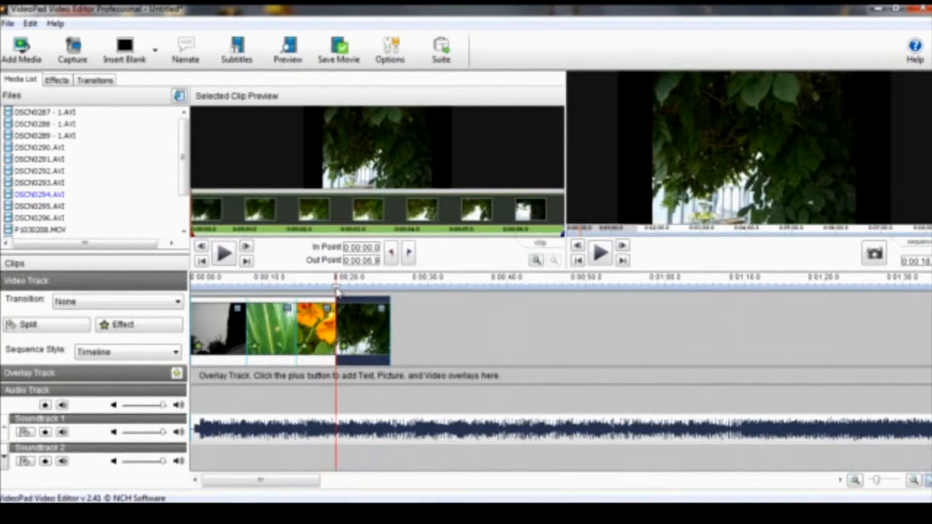
{"action": "left_click_drag", "start_coordinate": [355, 297], "coordinate": [336, 297]}
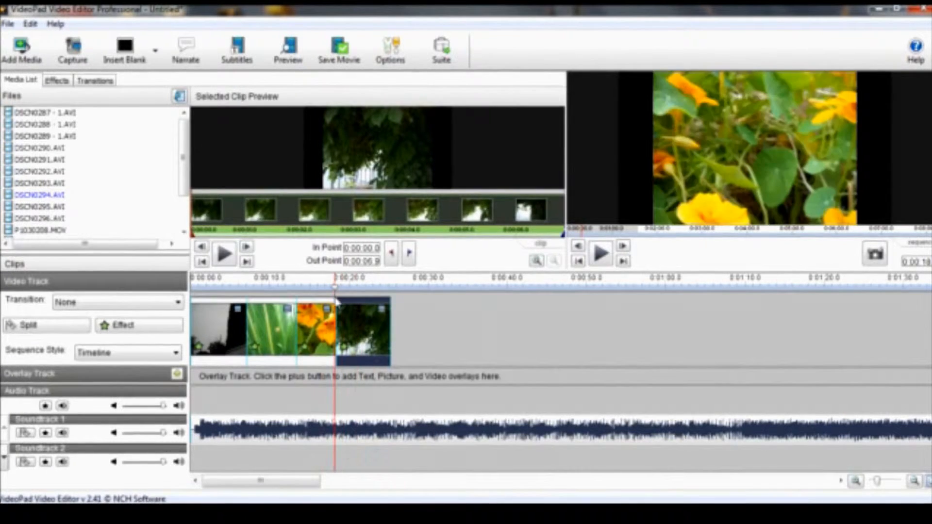
{"action": "key", "text": "space"}
{"action": "key", "text": "space"}
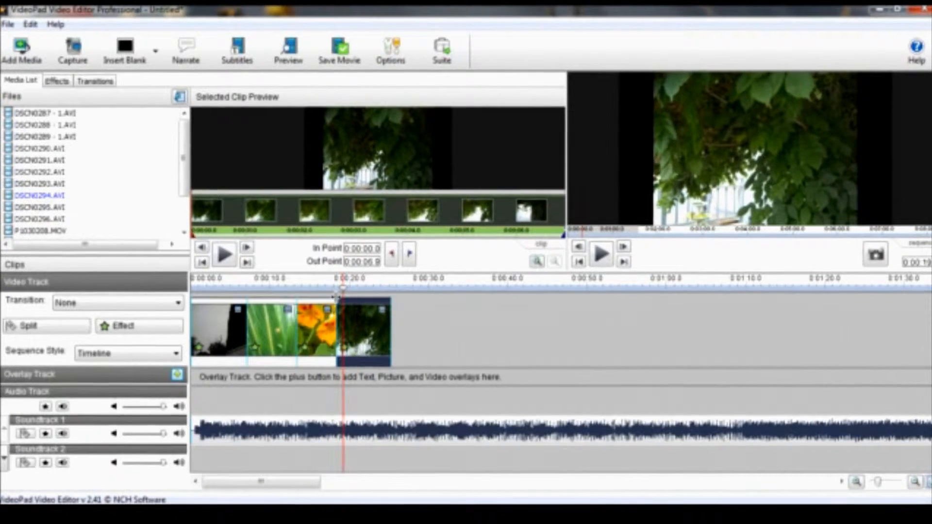
{"action": "left_click", "coordinate": [340, 340]}
{"action": "left_click_drag", "start_coordinate": [339, 338], "coordinate": [340, 336]}
{"action": "key", "text": "space"}
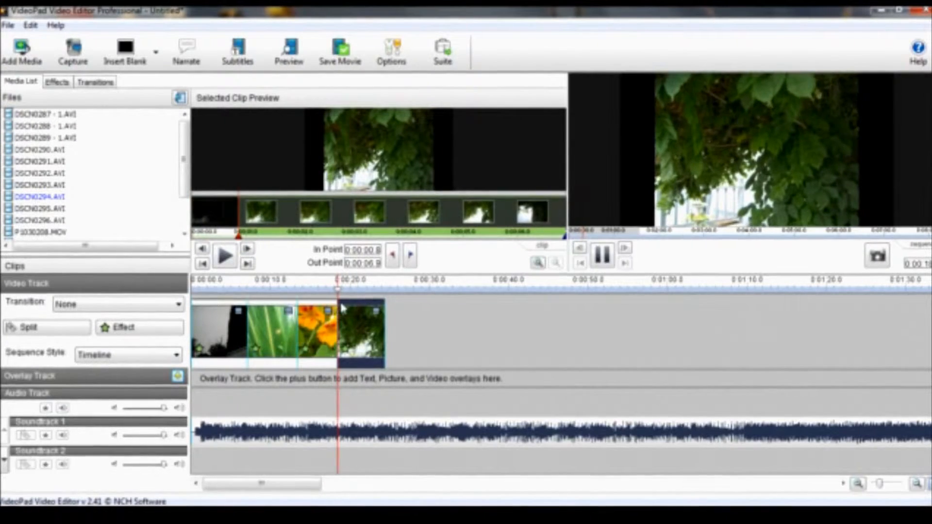
{"action": "key", "text": "space"}
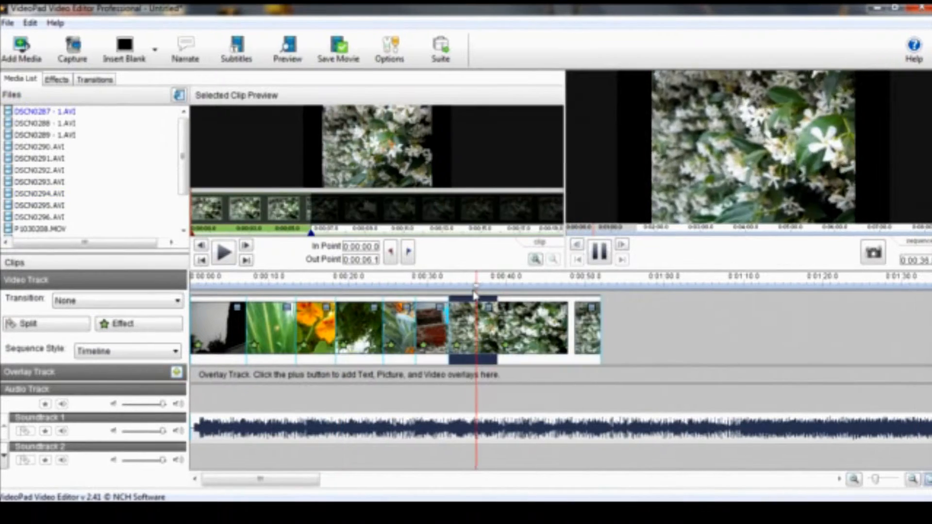
Select the last clip on the video track and delete it.
{"action": "key", "text": "space"}
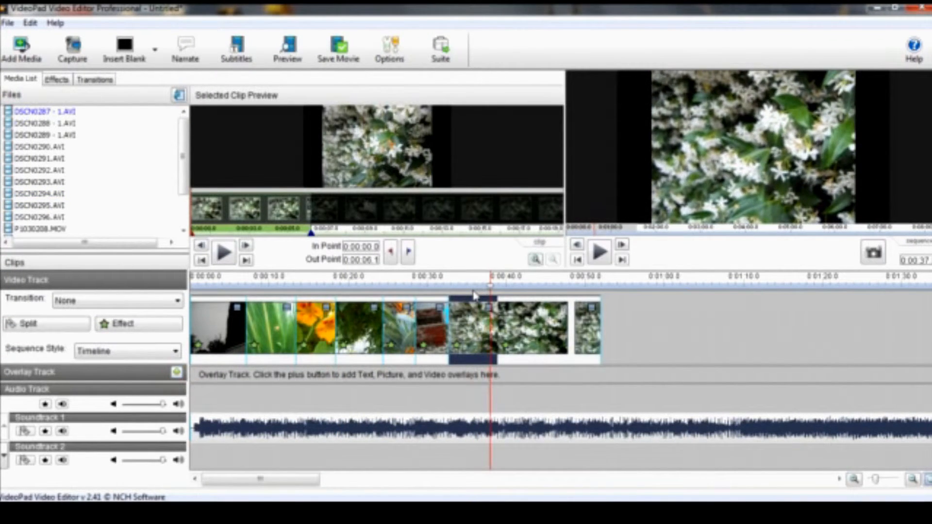
{"action": "left_click", "coordinate": [493, 321]}
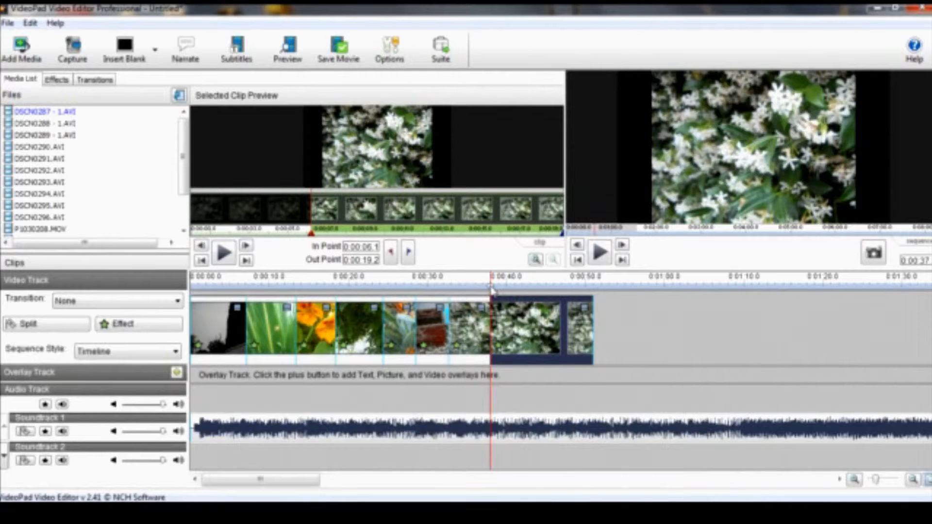
{"action": "key", "text": "space"}
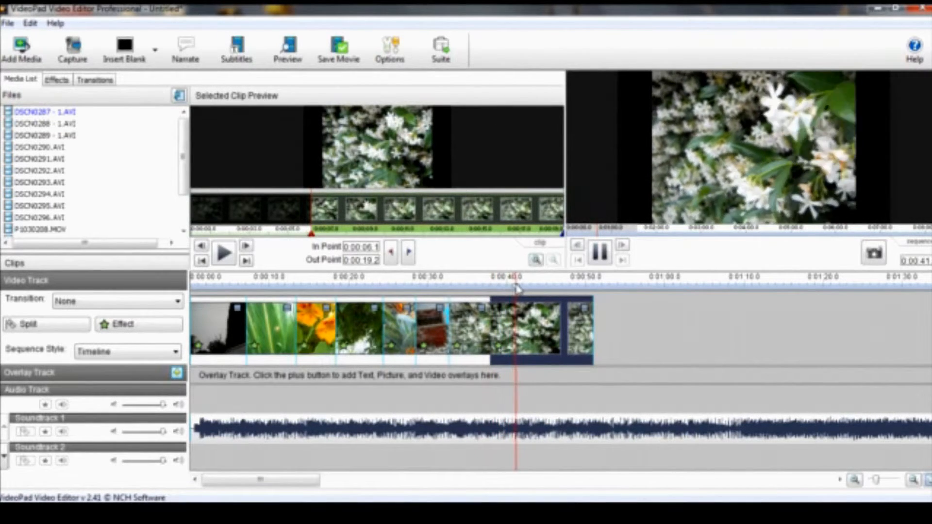
{"action": "left_click_drag", "start_coordinate": [521, 290], "coordinate": [608, 287]}
{"action": "key", "text": "Delete"}
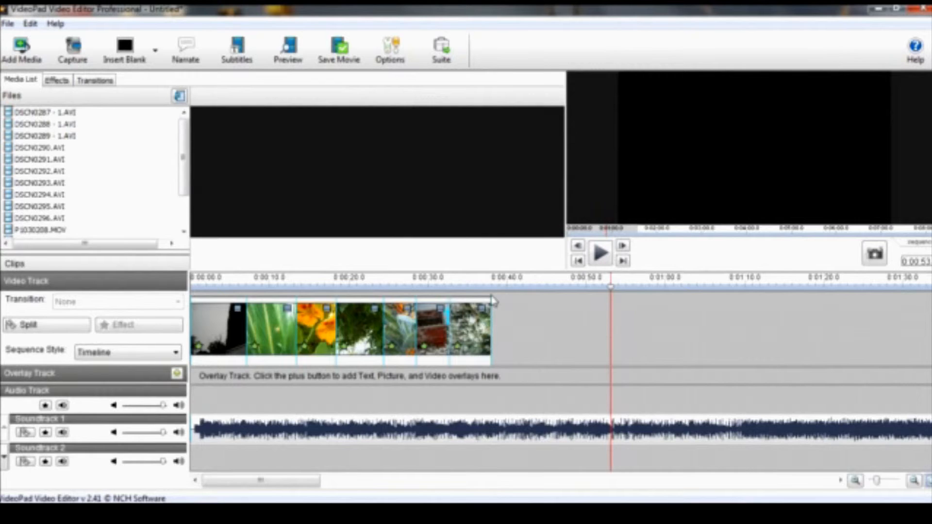
Split the music track at the end of the last video clip and remove the trailing music portion.
{"action": "left_click_drag", "start_coordinate": [610, 288], "coordinate": [441, 335]}
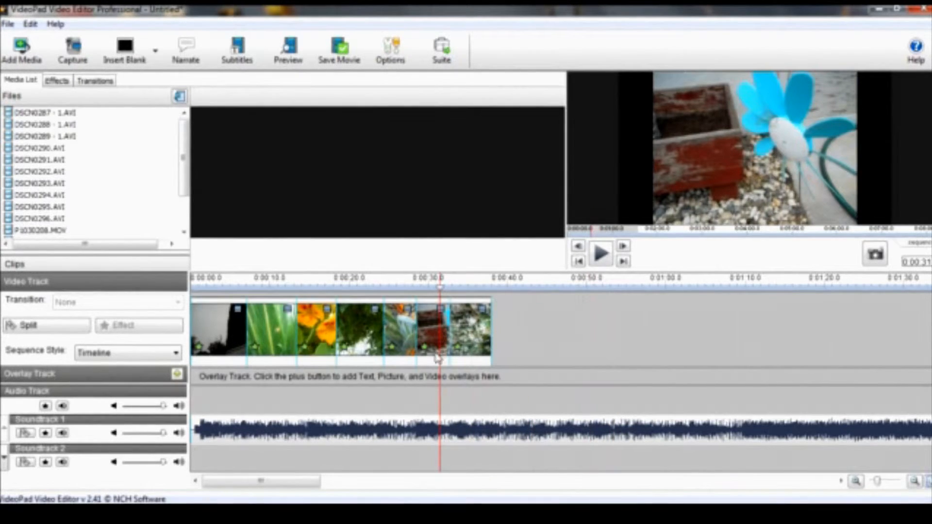
{"action": "left_click_drag", "start_coordinate": [440, 289], "coordinate": [492, 294]}
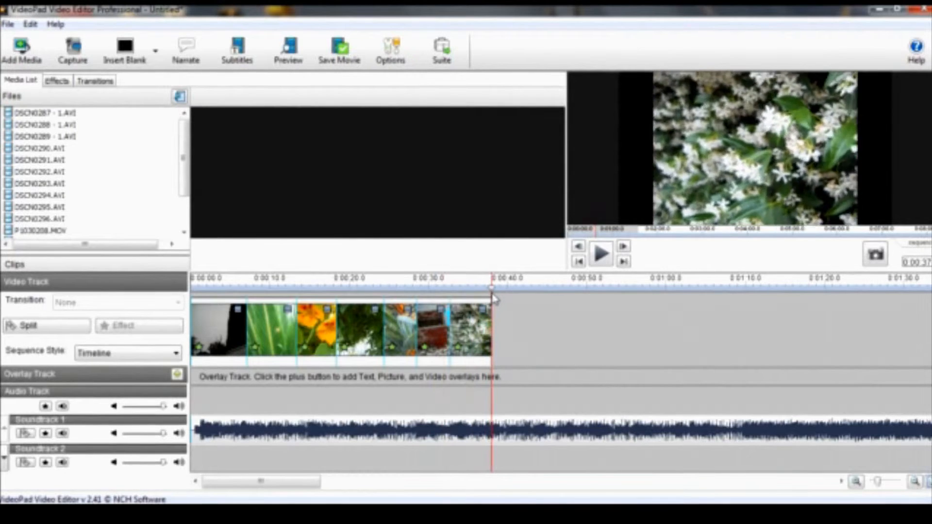
{"action": "left_click", "coordinate": [503, 439]}
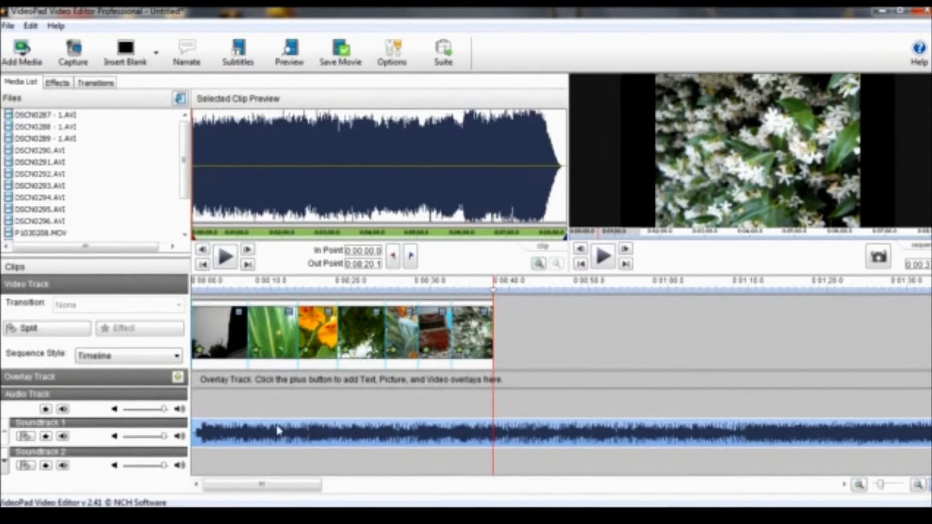
{"action": "left_click", "coordinate": [25, 438]}
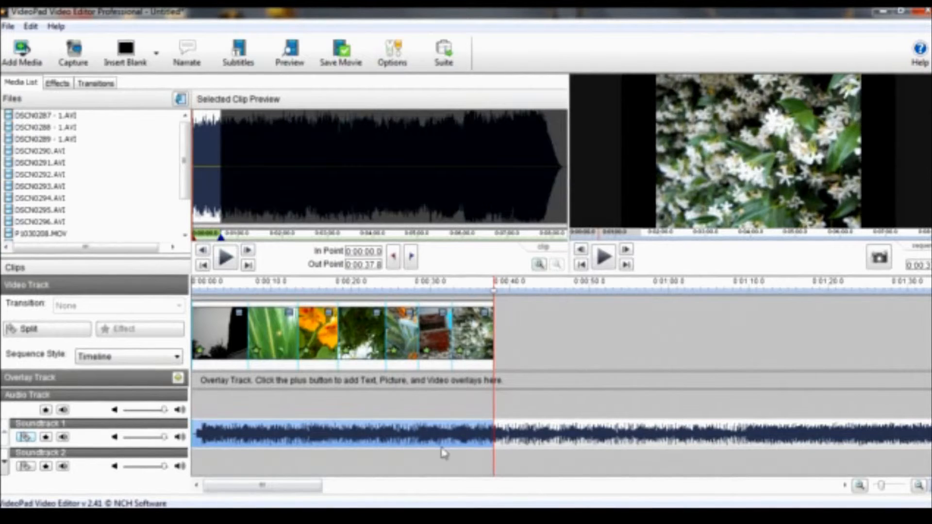
{"action": "left_click", "coordinate": [559, 444]}
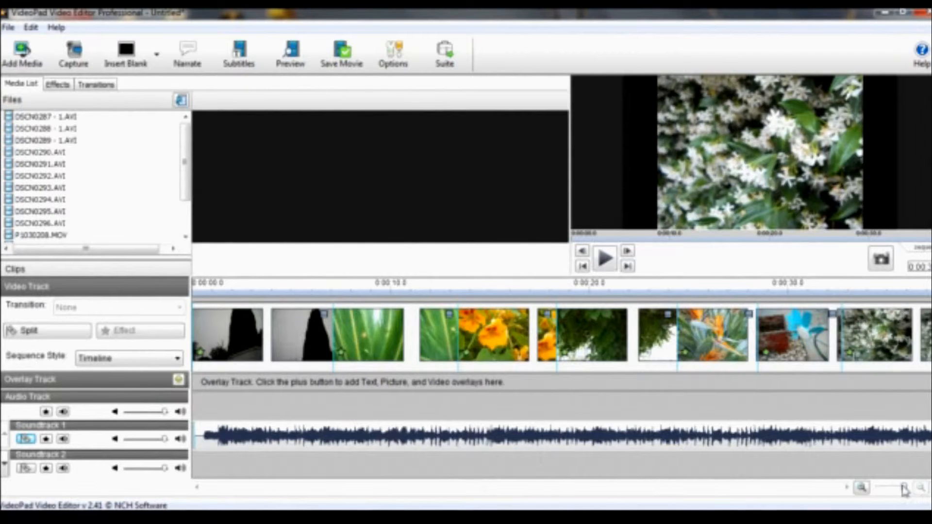
Apply a fade-out to the end of the music clip.
{"action": "left_click_drag", "start_coordinate": [903, 486], "coordinate": [908, 488]}
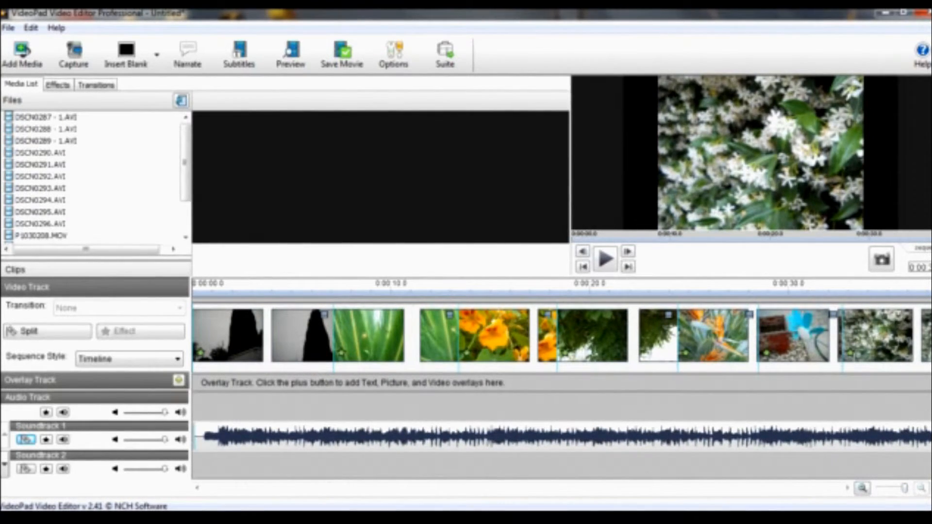
{"action": "right_click", "coordinate": [802, 435]}
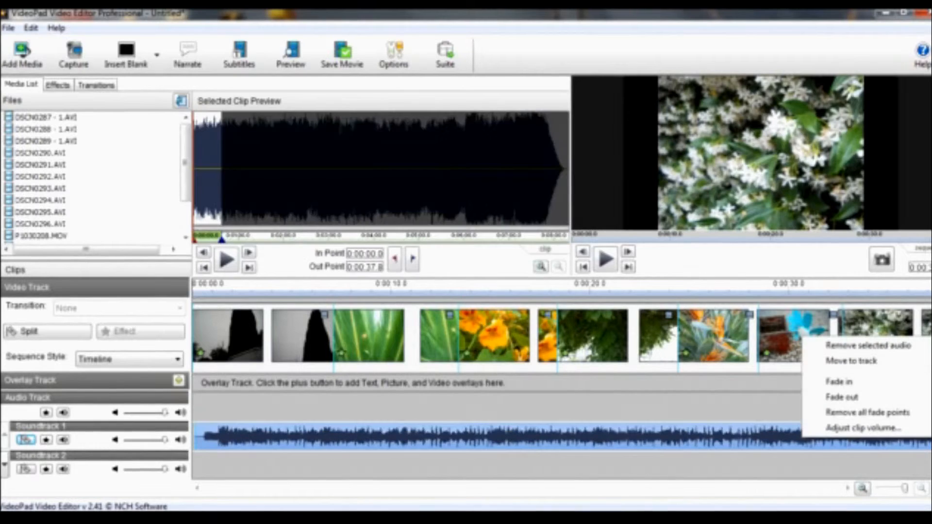
{"action": "left_click", "coordinate": [875, 400]}
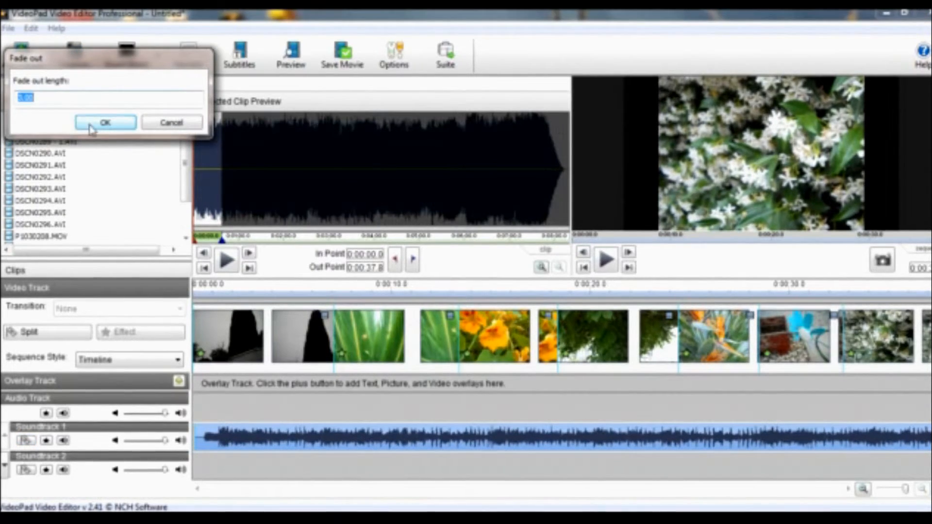
{"action": "left_click", "coordinate": [105, 122]}
Apply a 1.00 fade-in to the start of the music clip and play the sequence back.
{"action": "right_click", "coordinate": [209, 439]}
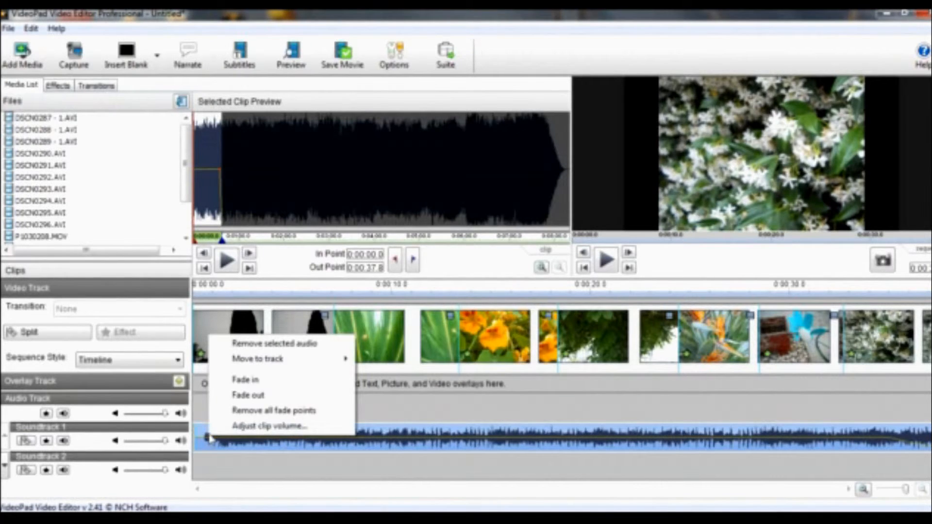
{"action": "left_click", "coordinate": [245, 381]}
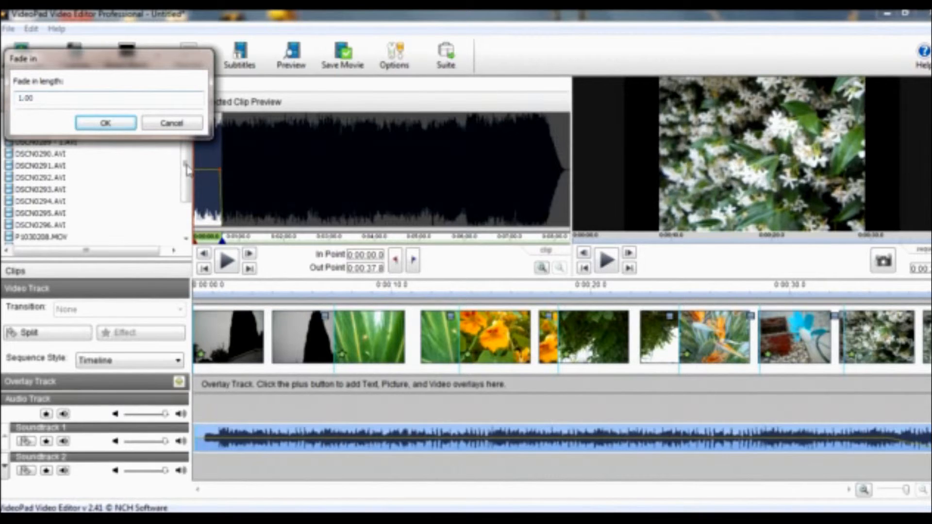
{"action": "left_click", "coordinate": [86, 123]}
{"action": "key", "text": "space"}
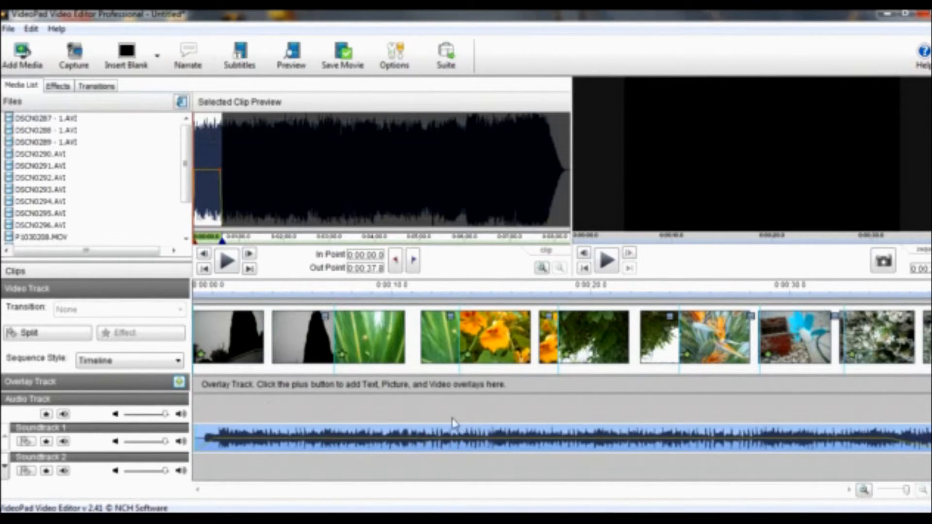
{"action": "left_click_drag", "start_coordinate": [674, 289], "coordinate": [792, 312]}
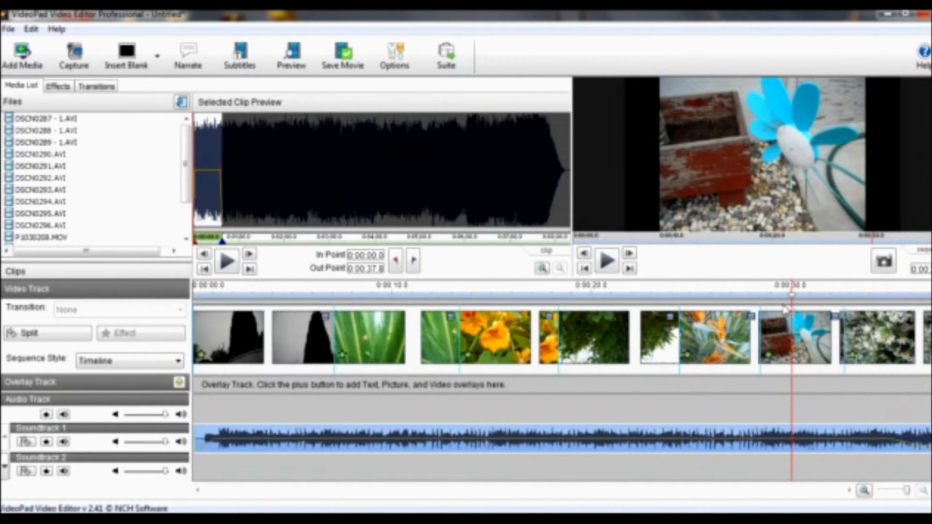
{"action": "key", "text": "space"}
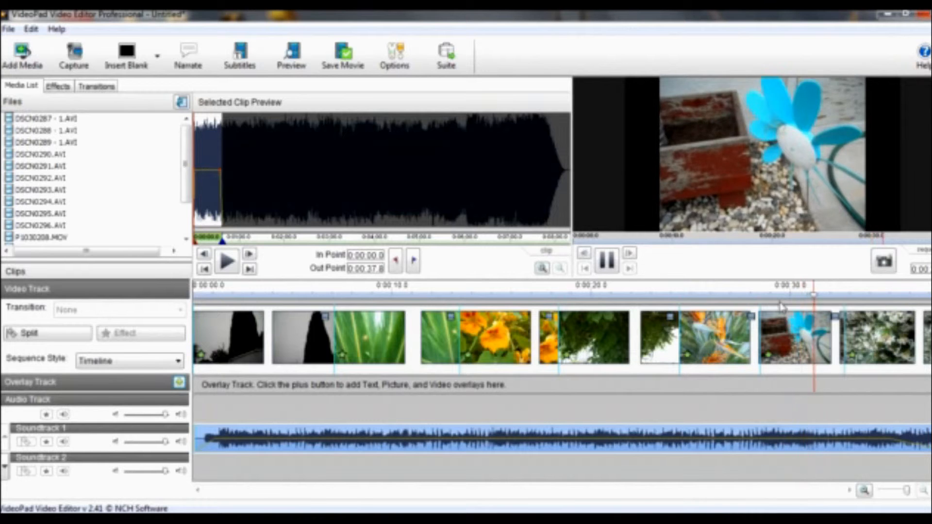